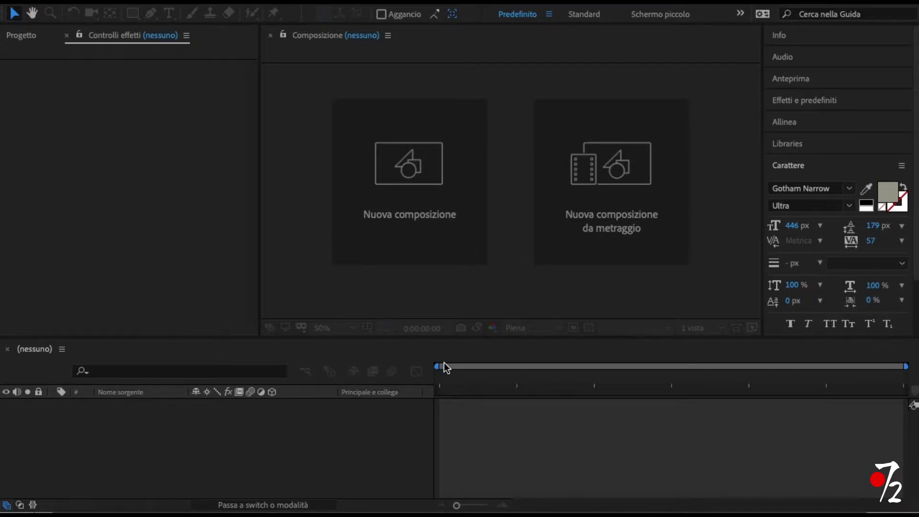
Create Composizione 1 with HDTV 1080 25 settings (1920×1080, 25 fps, 15 s) and show the Progetto panel.
left_click(415, 180)
left_click(413, 178)
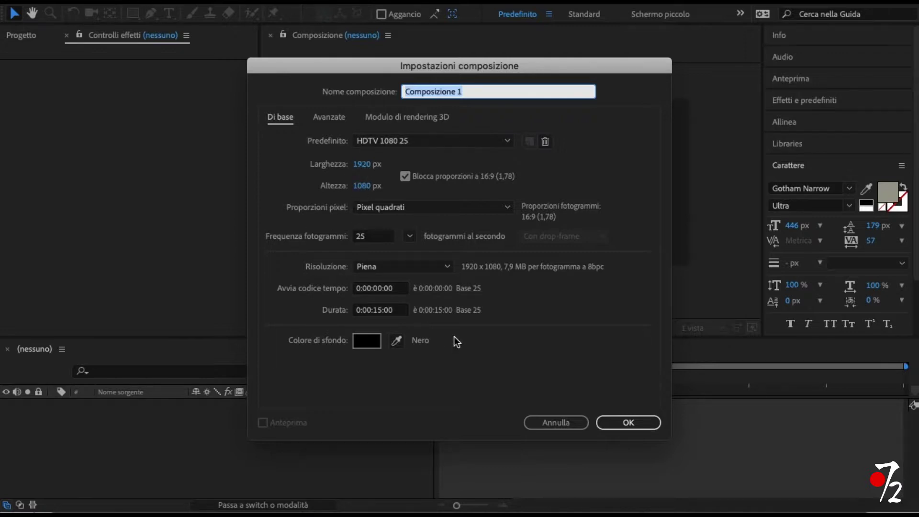
left_click(648, 423)
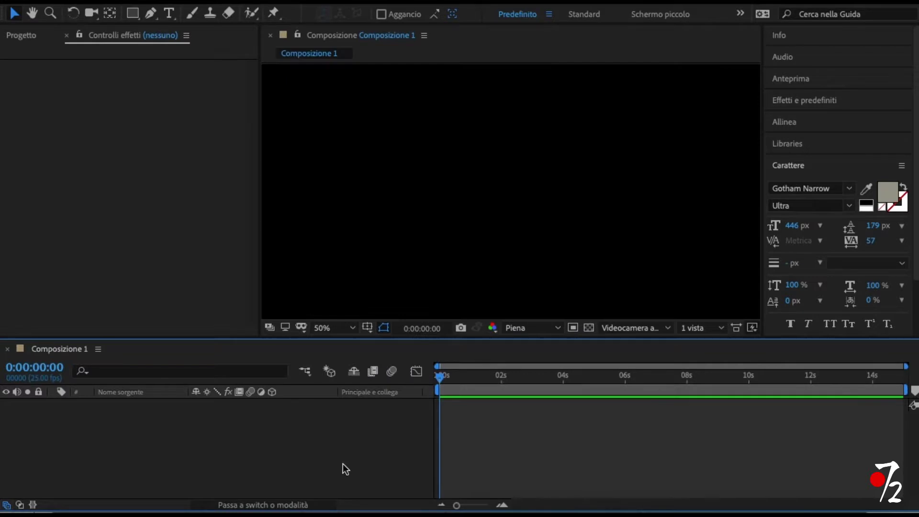
left_click(21, 35)
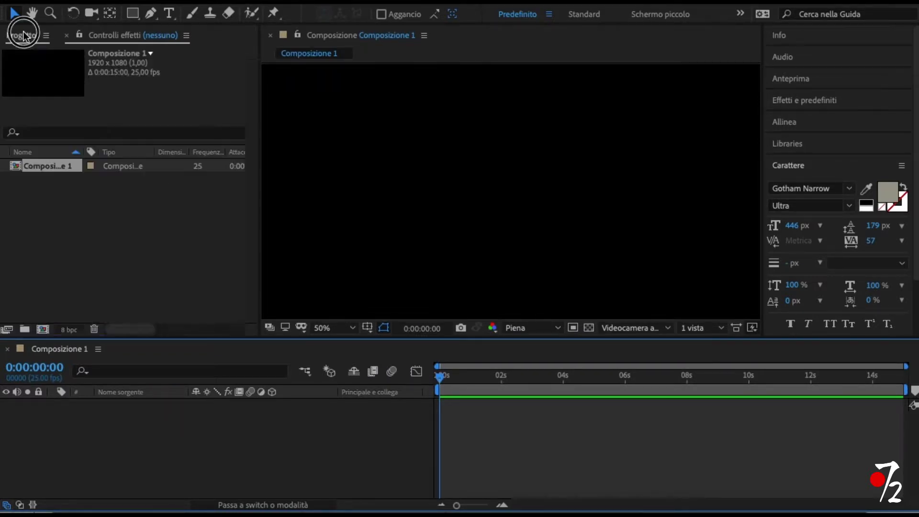
left_click(77, 198)
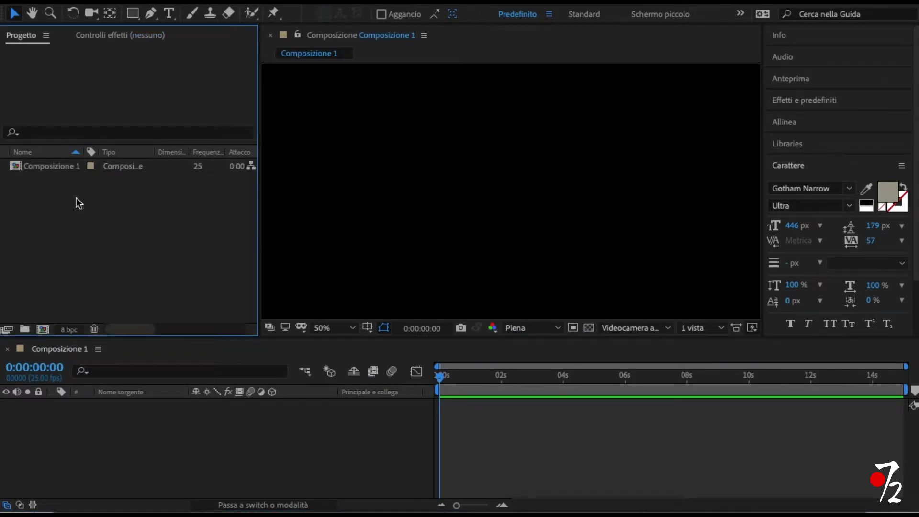
Import Puerto Madero - 19309.mp4 and place it as layer 1 in Composizione 1.
double_click(76, 197)
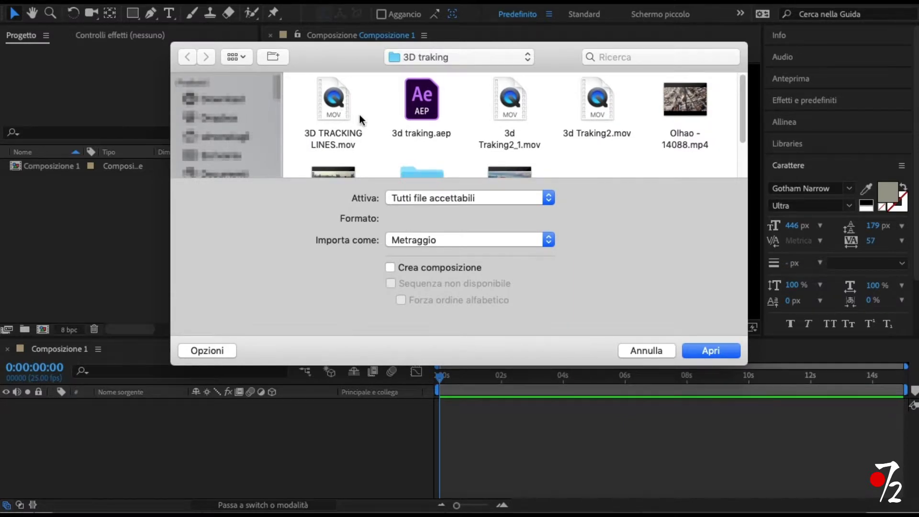
scroll(359, 115, "down", 3)
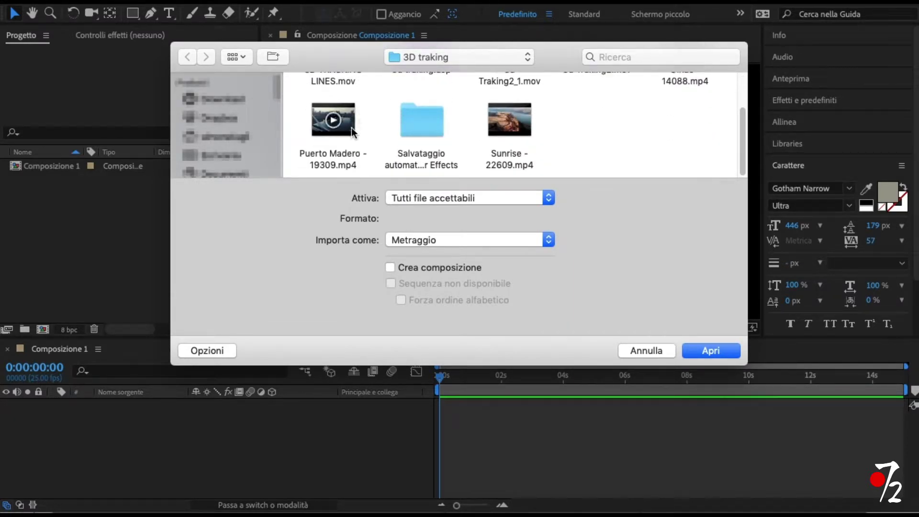
double_click(350, 137)
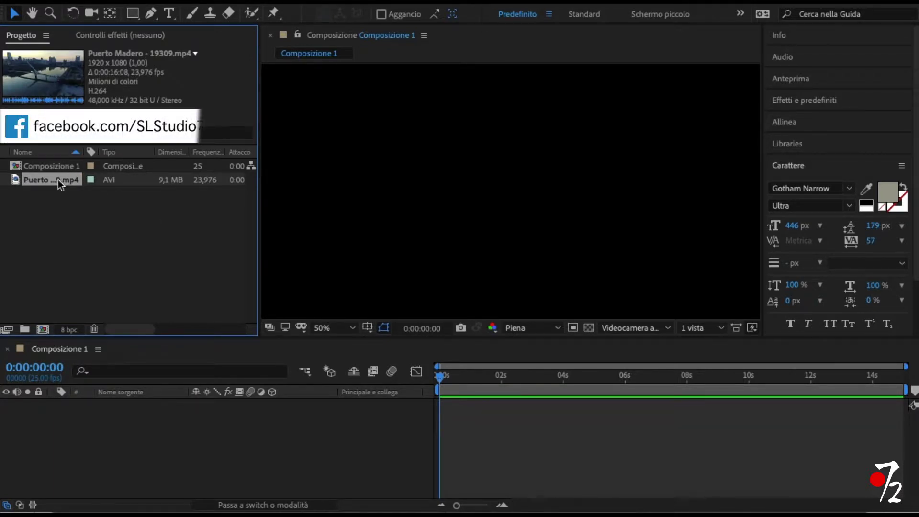
left_click_drag(58, 180, 66, 413)
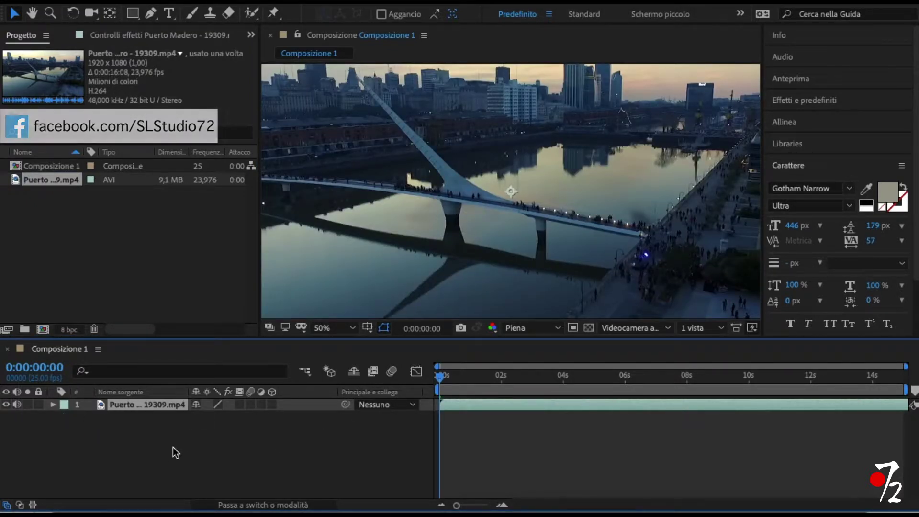
key("space")
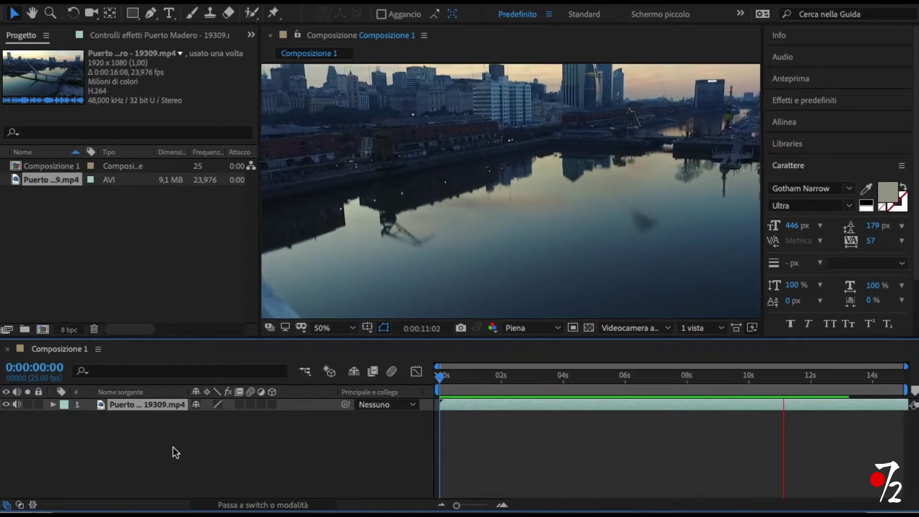
left_click(469, 376)
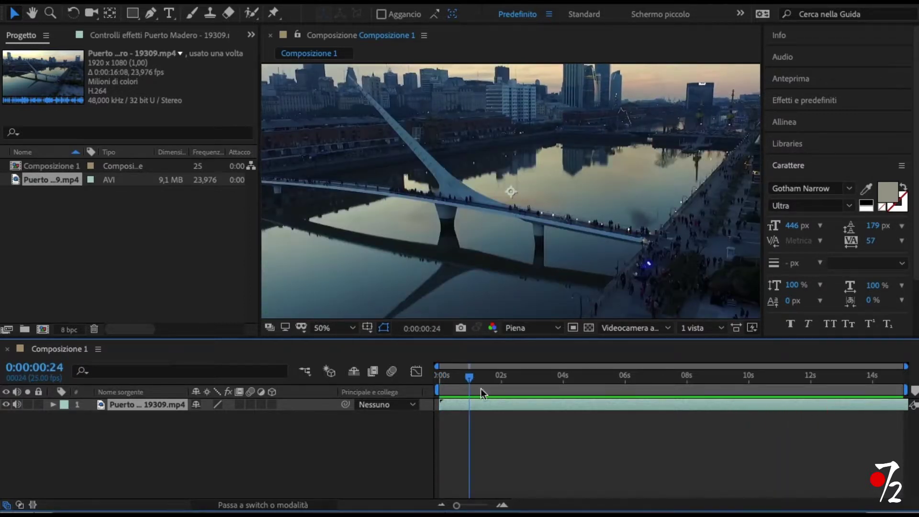
left_click_drag(469, 376, 431, 387)
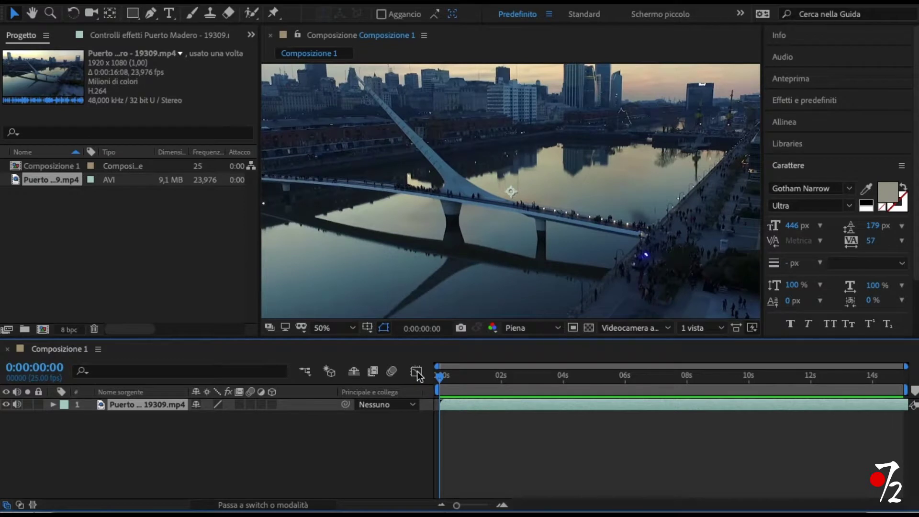
Open the Character panel options menu and close it without choosing anything.
left_click(901, 165)
left_click(905, 186)
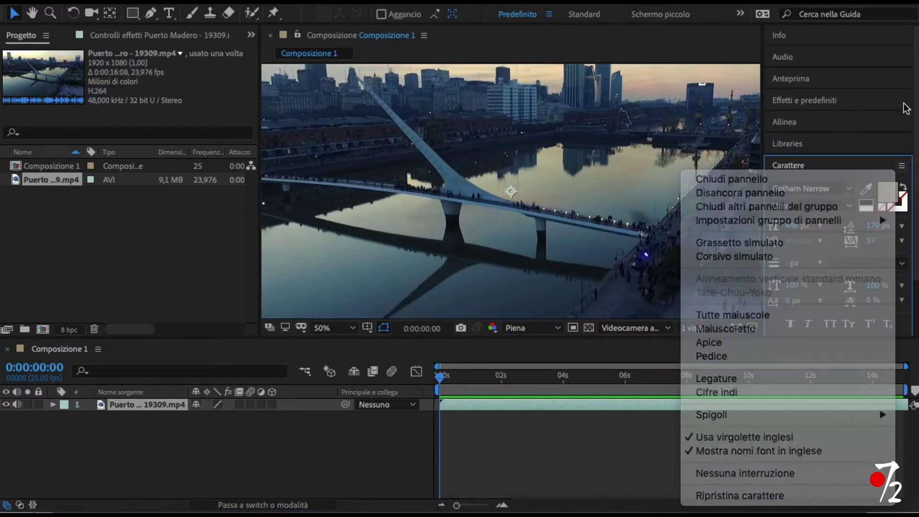
scroll(852, 125, "down", 2)
scroll(819, 249, "down", 1)
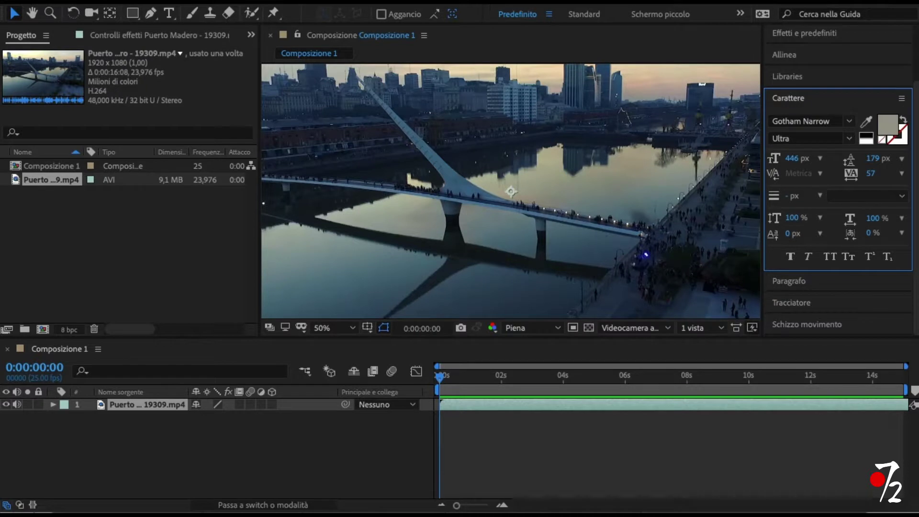
Open the Tracciatore panel from the Finestra menu and expand it to show its options.
left_click(460, 1)
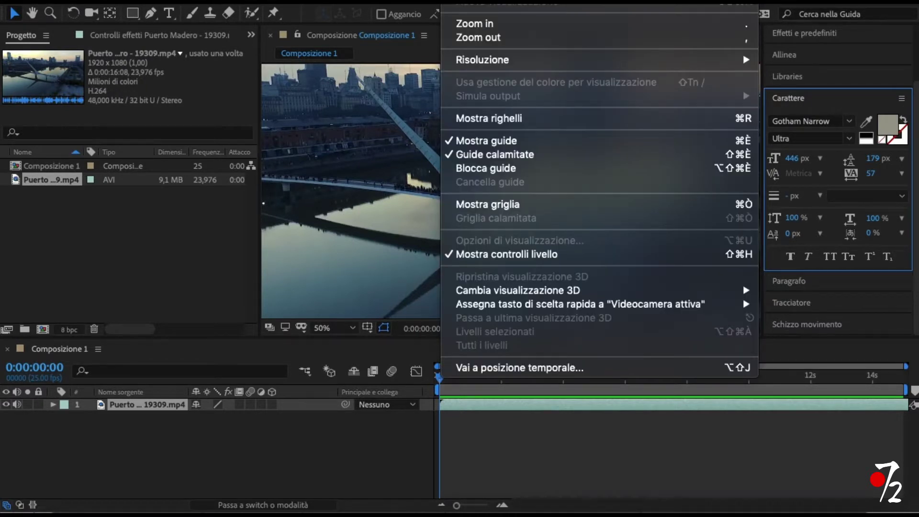
mouse_move(515, 1)
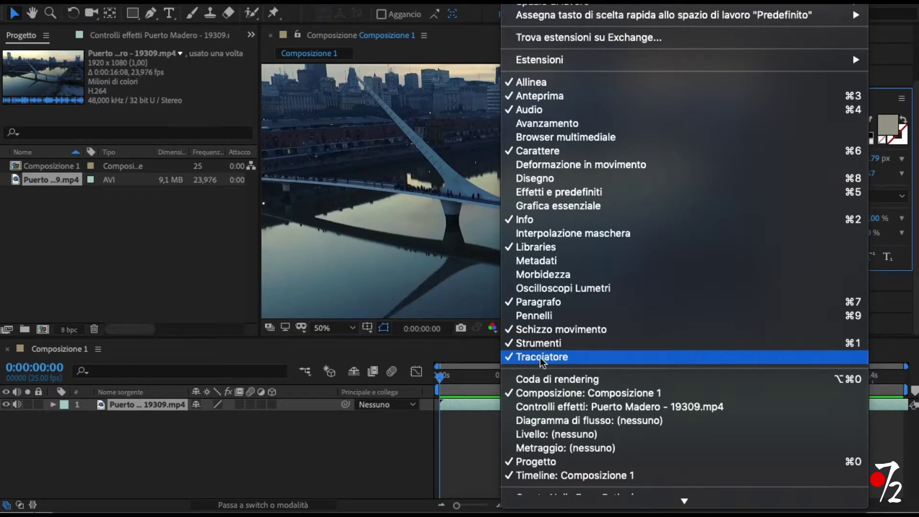
left_click(354, 360)
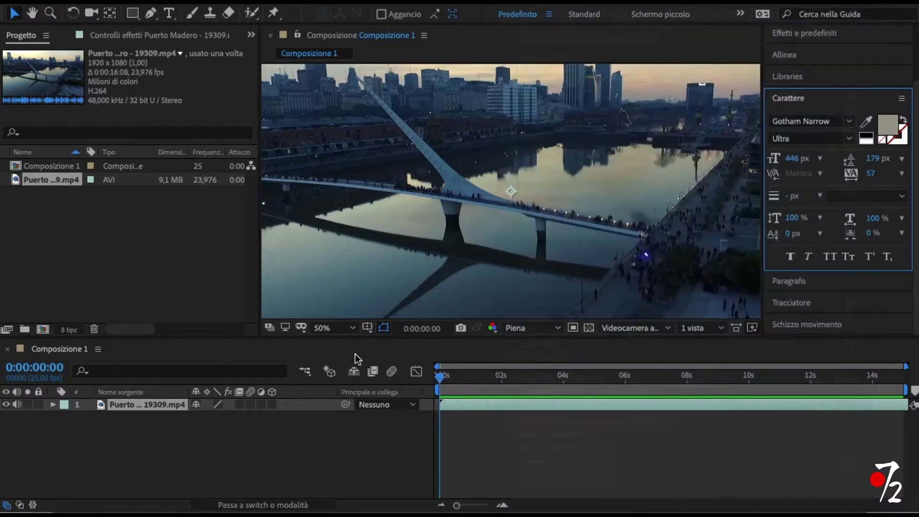
left_click(803, 306)
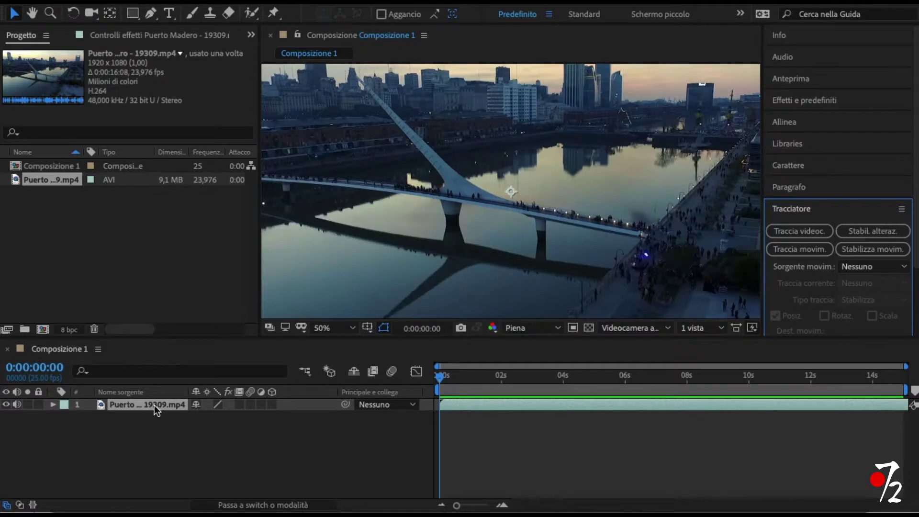
Run the 3D camera tracker on the Puerto Madero clip and reveal its Avanzate settings.
left_click(795, 232)
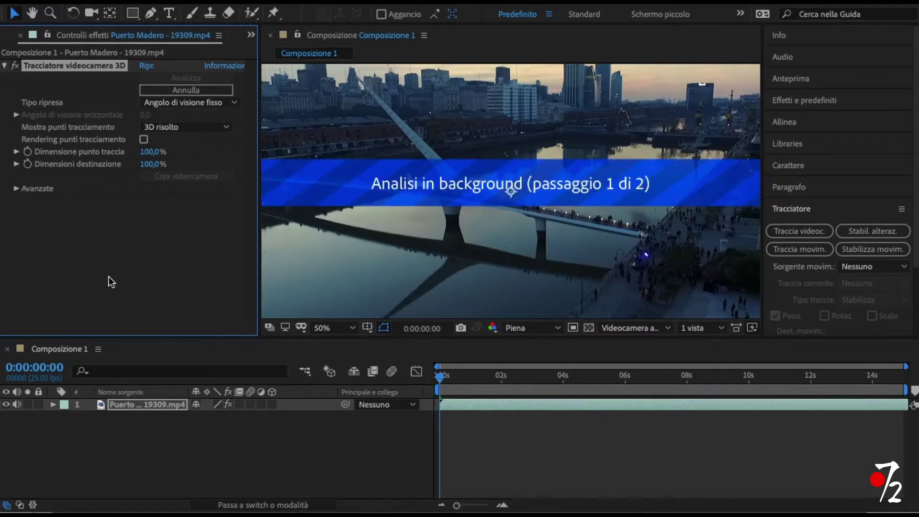
left_click(15, 189)
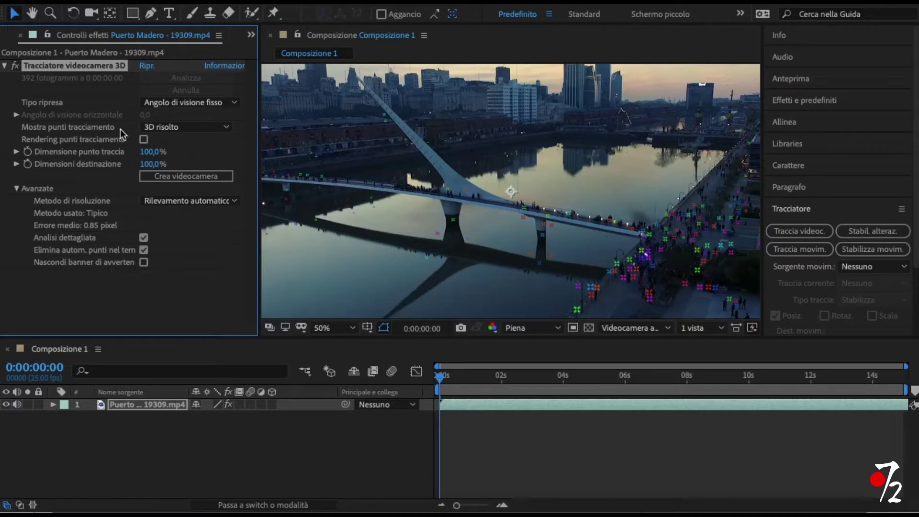
At about 0:00:02:11, create a Testo text layer and camera from a track point.
key("space")
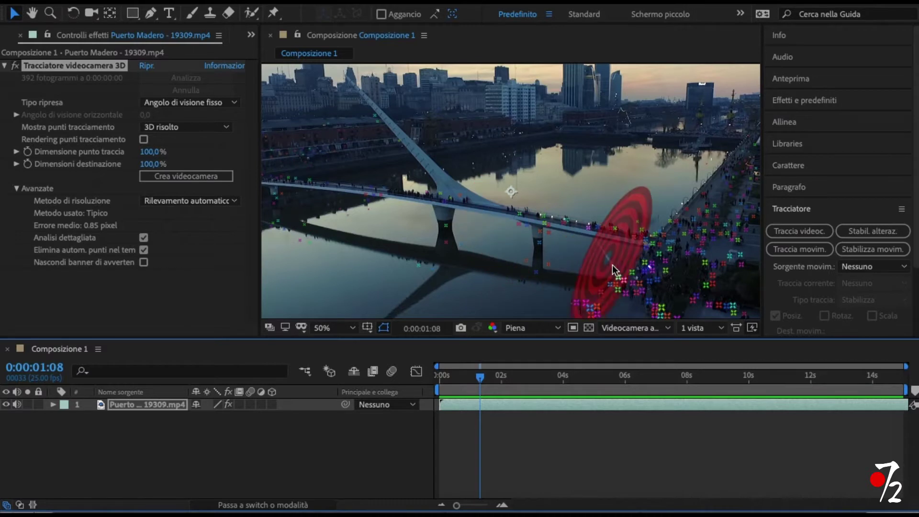
mouse_move(482, 379)
left_mouse_down()
mouse_move(666, 384)
mouse_move(433, 383)
mouse_move(758, 389)
left_mouse_up()
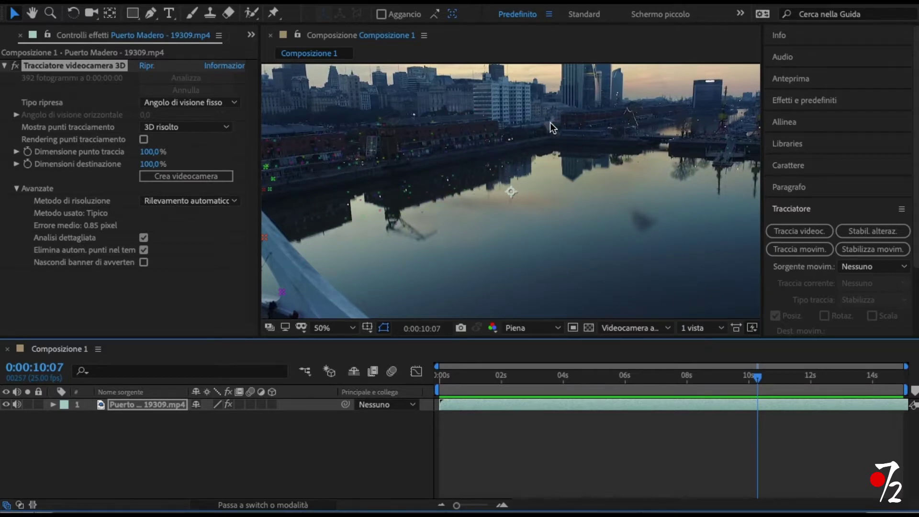
right_click(432, 135)
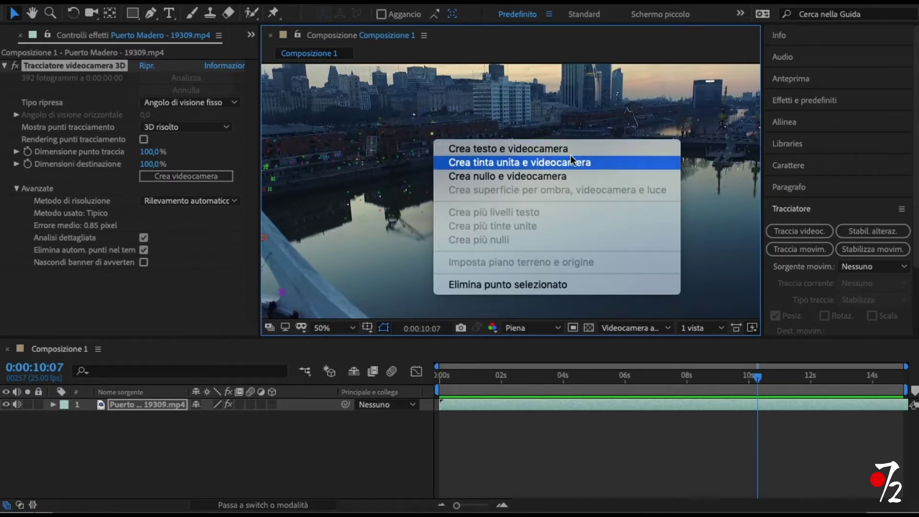
left_click(541, 151)
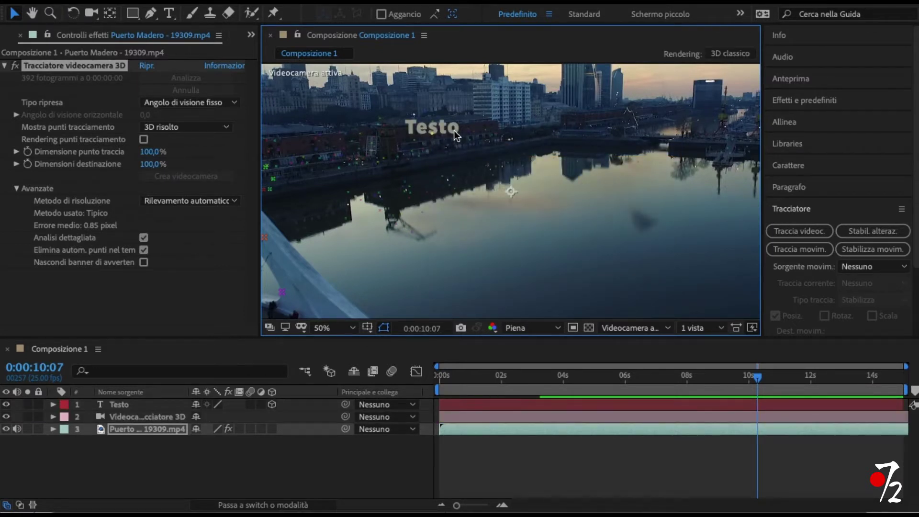
Change the tracked Testo text to Studio72, then scrub back to an earlier frame.
left_click(159, 406)
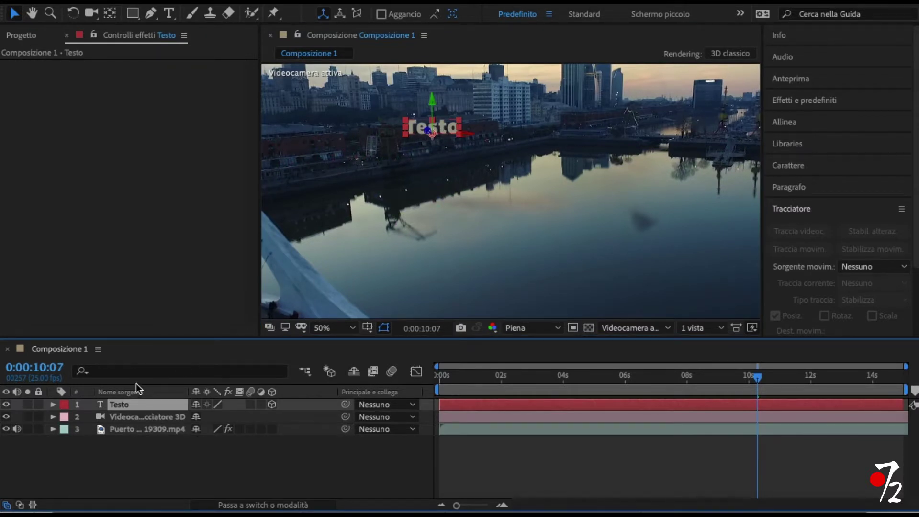
left_click(791, 165)
double_click(432, 129)
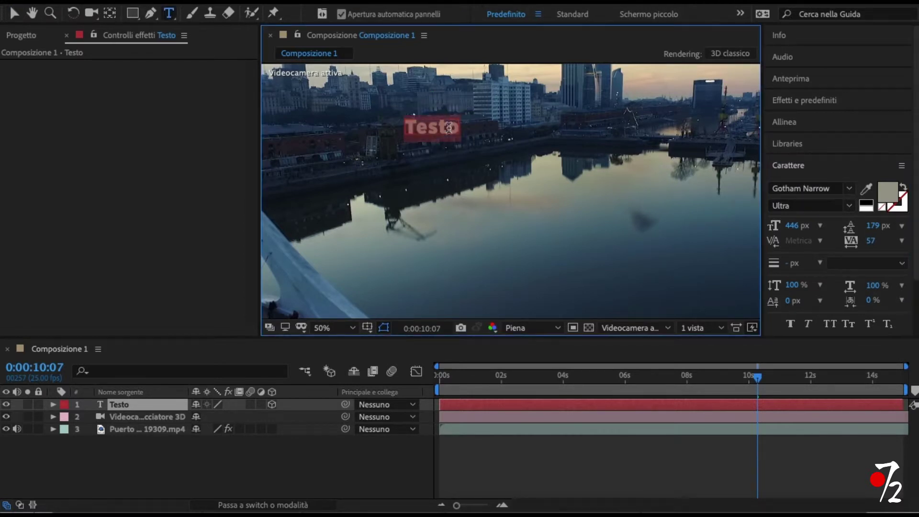
type("Studio72")
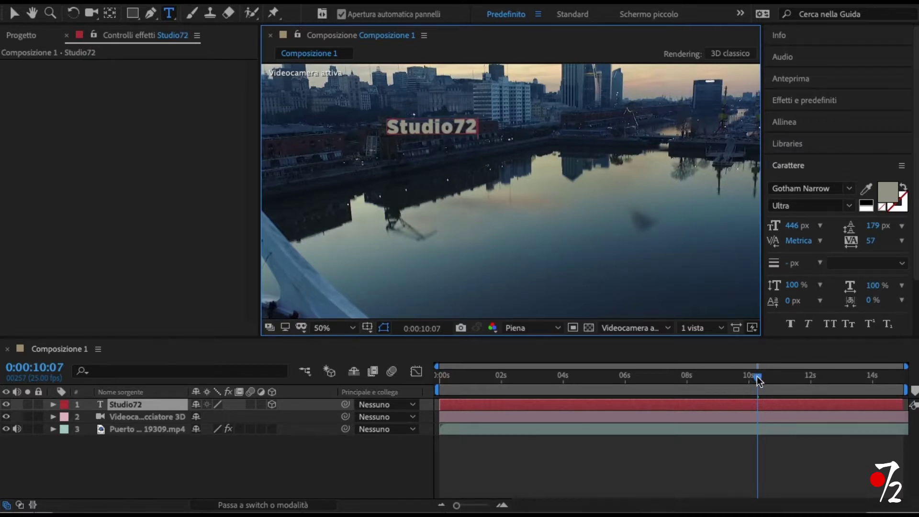
left_click_drag(749, 376, 435, 382)
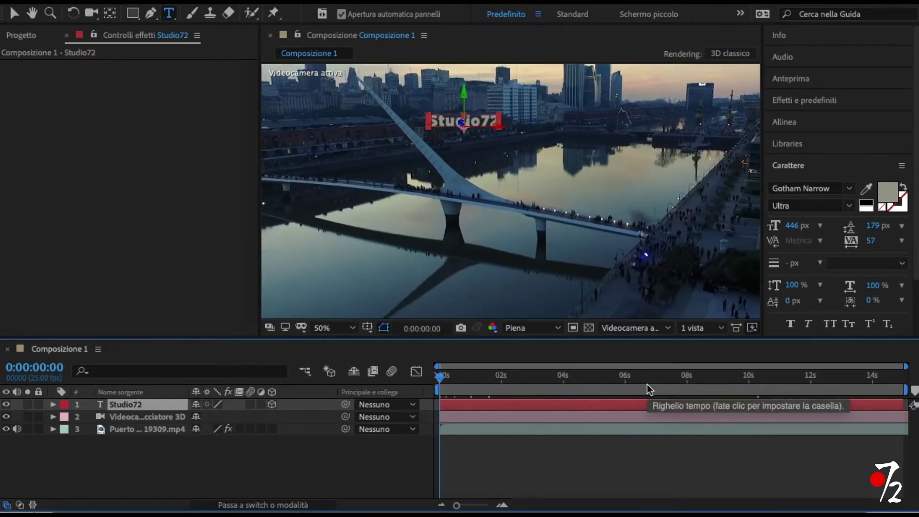
Preview the clip, stop playback, return to 0:00:05:22 and select the tracker camera layer.
key("space")
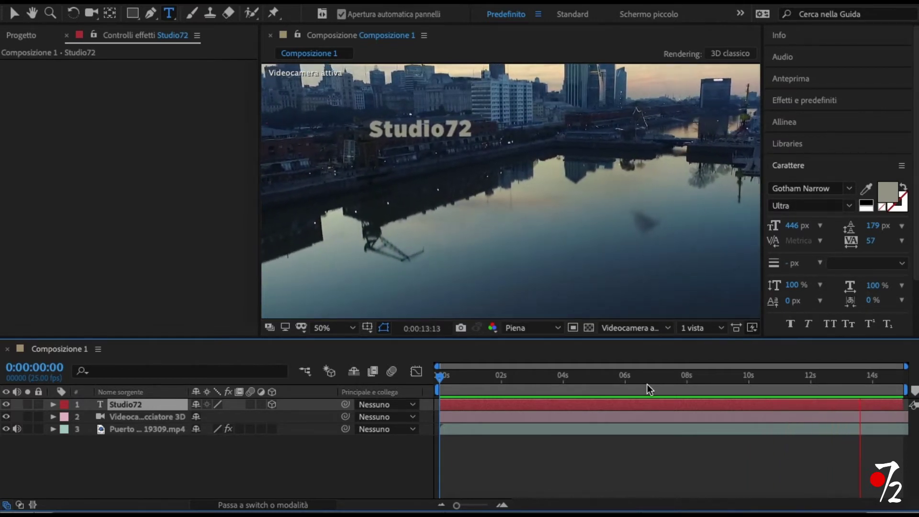
key("space")
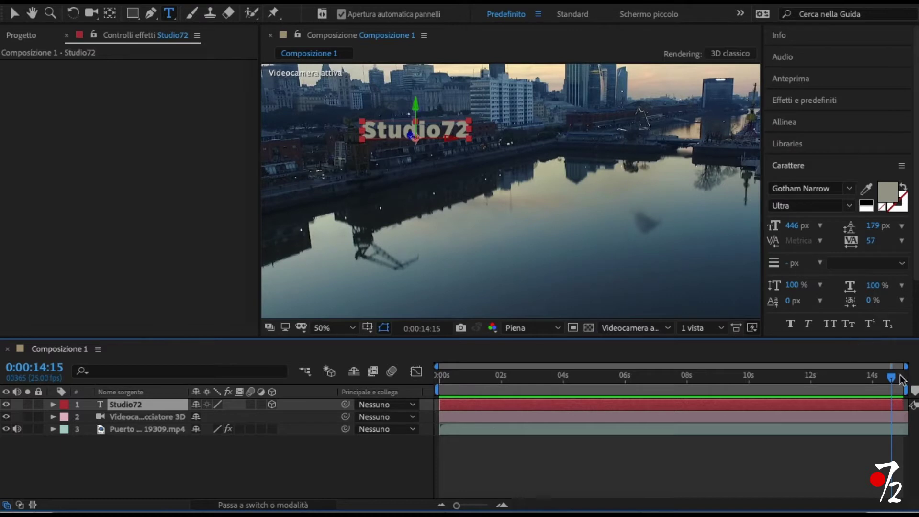
left_click(889, 378)
left_click_drag(889, 379, 621, 378)
left_click(147, 416)
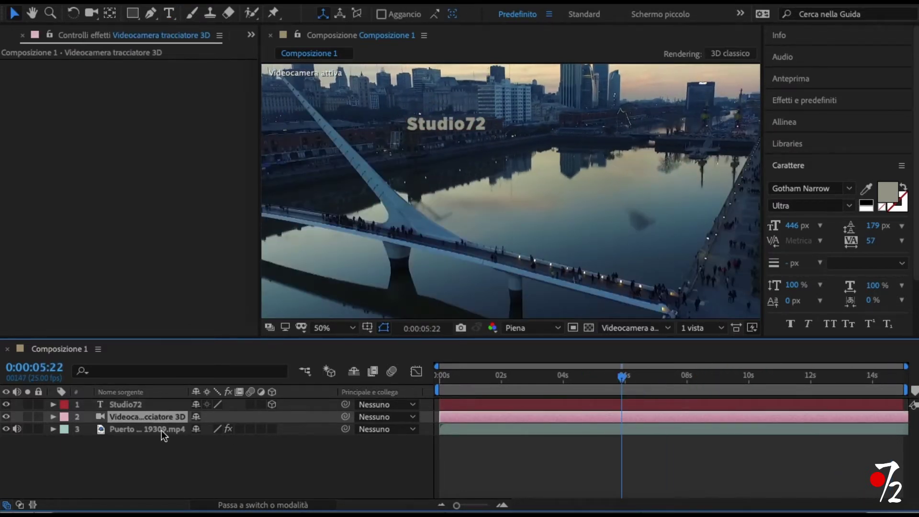
left_click(128, 429)
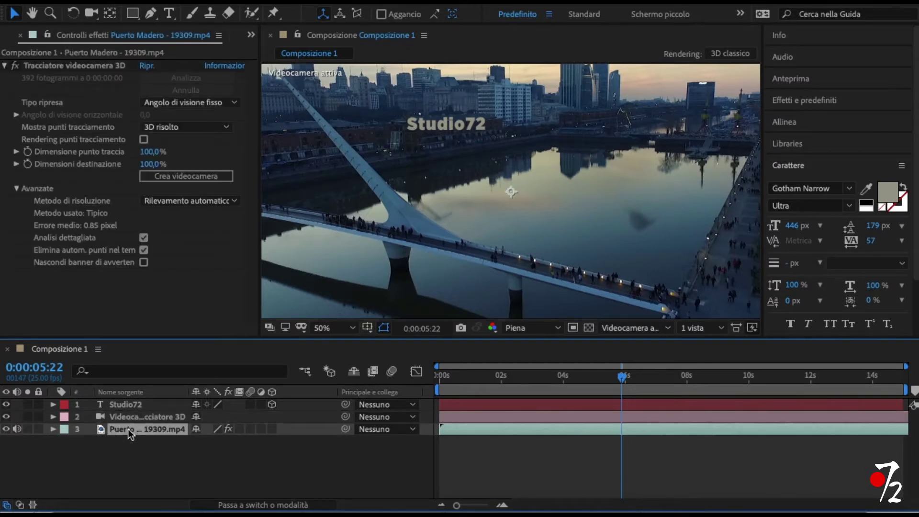
left_click(64, 67)
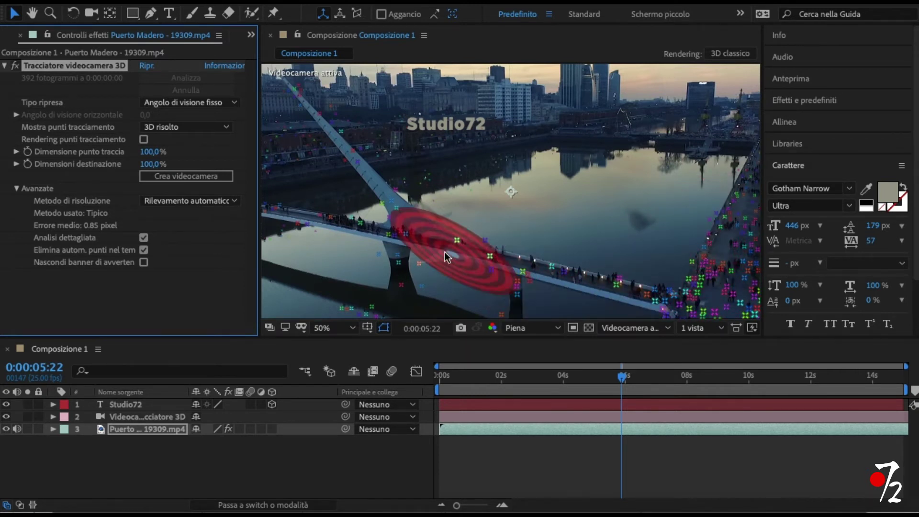
right_click(694, 264)
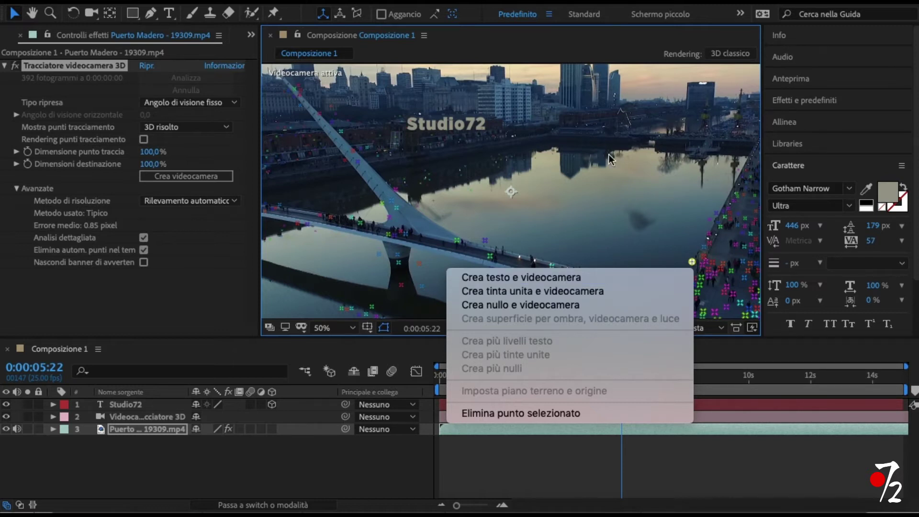
left_click(625, 205)
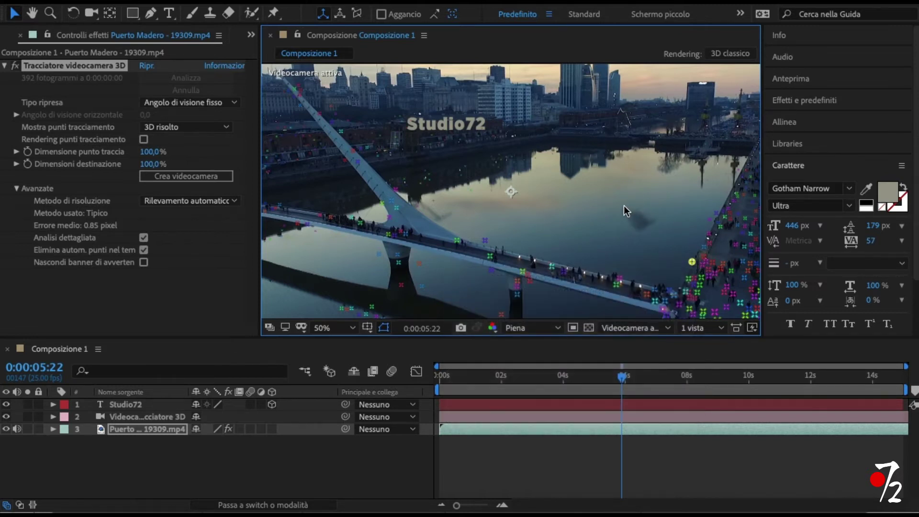
Raise the Studio72 text by changing its Position Y from -1298,0 to -1888,0.
left_click(116, 405)
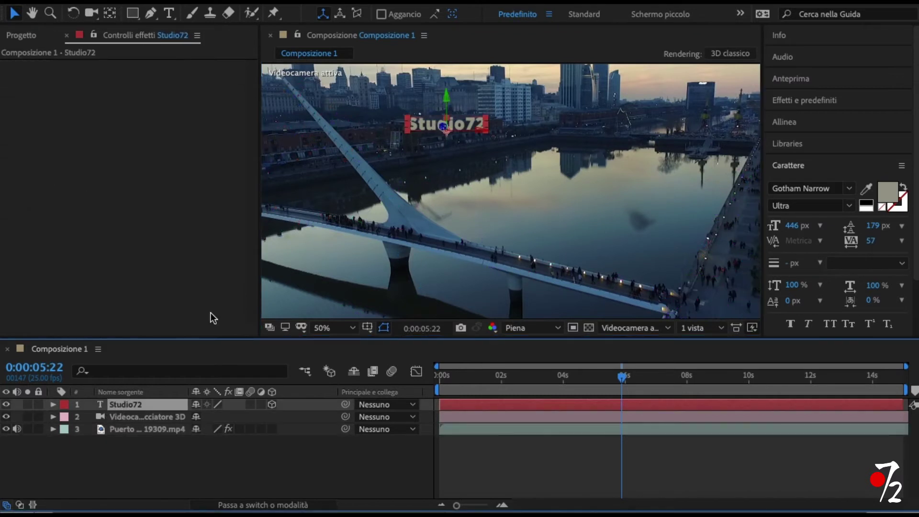
left_click(53, 405)
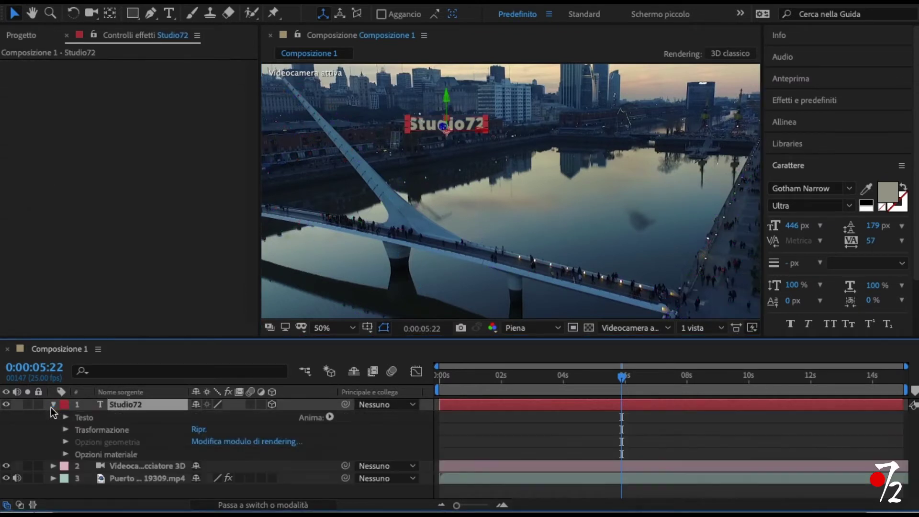
left_click(65, 430)
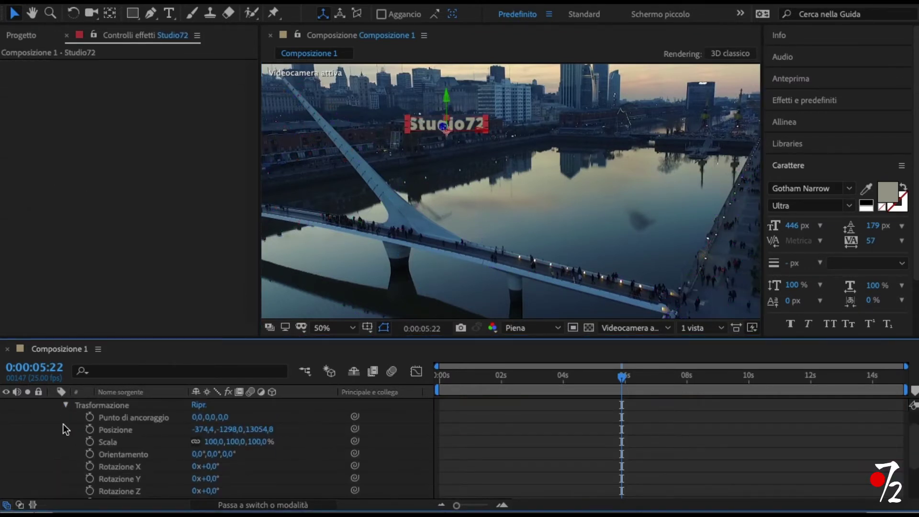
left_click_drag(233, 430, 103, 434)
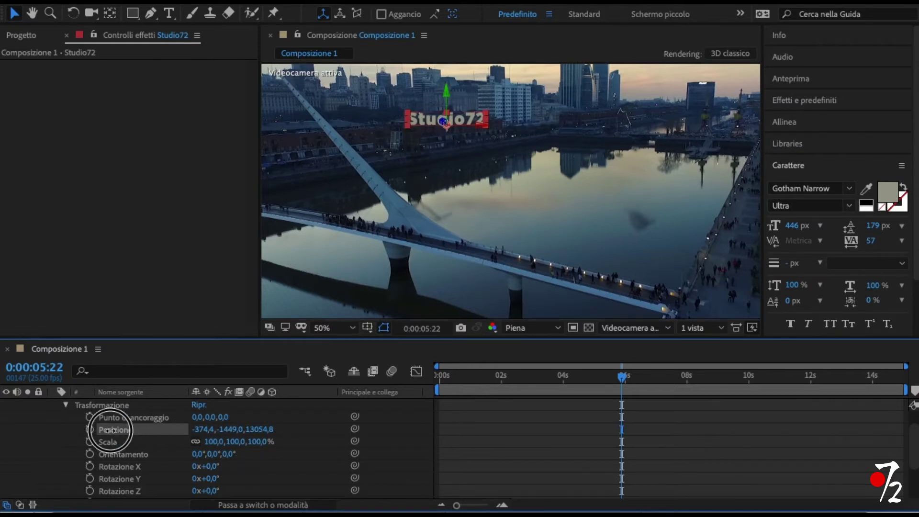
left_click_drag(229, 429, 24, 431)
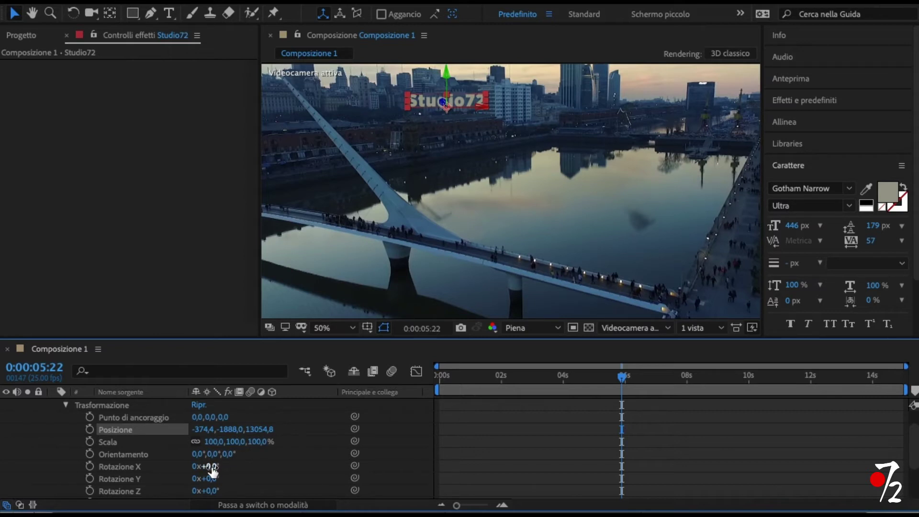
Try an X rotation, undo it back to 0°, and return the playhead to the start.
mouse_move(206, 466)
left_mouse_down()
mouse_move(280, 463)
mouse_move(203, 468)
left_mouse_up()
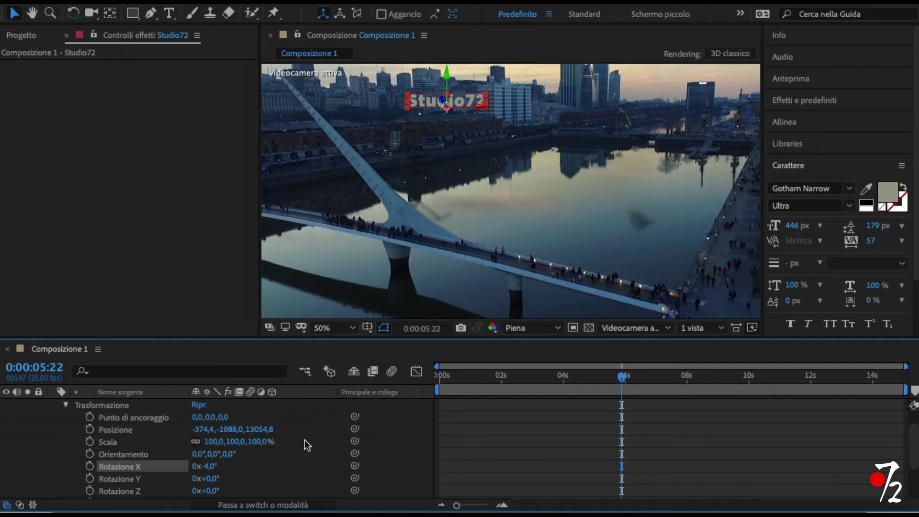
key("ctrl+z")
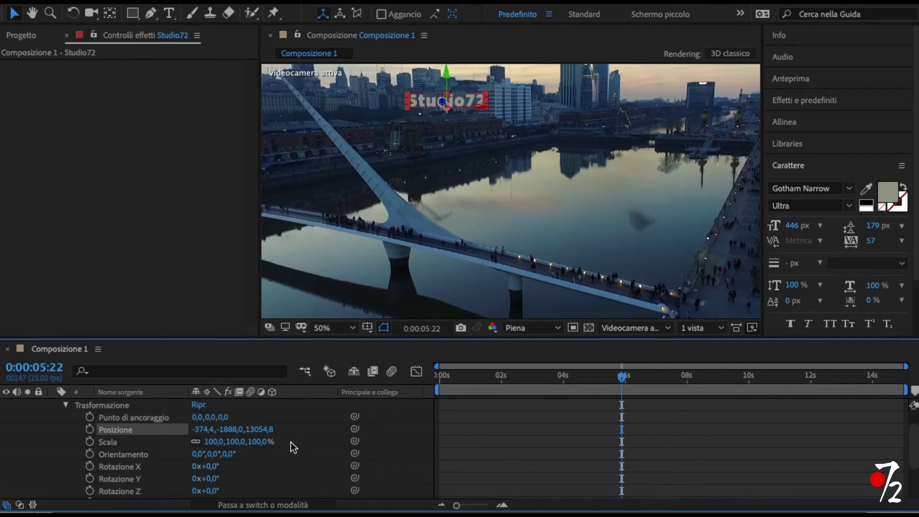
left_click_drag(622, 378, 438, 387)
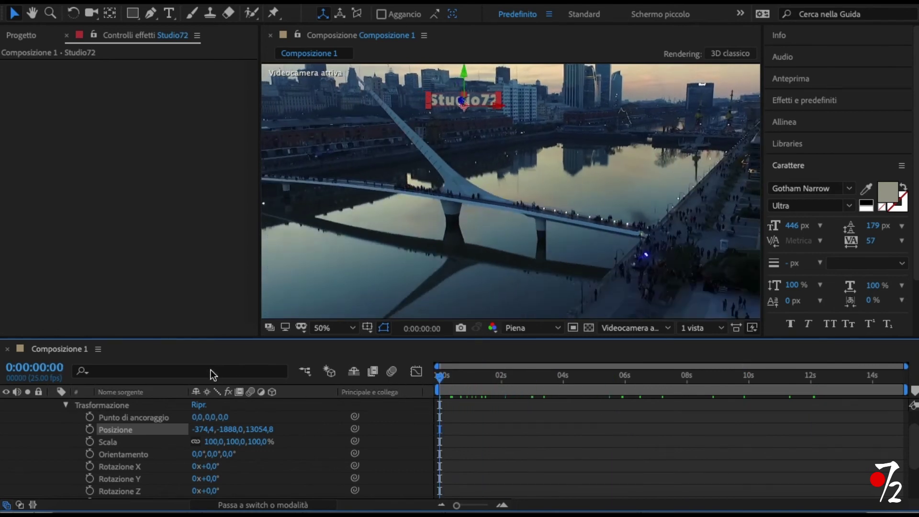
Queue Composizione 1 for rendering to Composizione 1.mov with Impostazioni migliori.
left_click(264, 2)
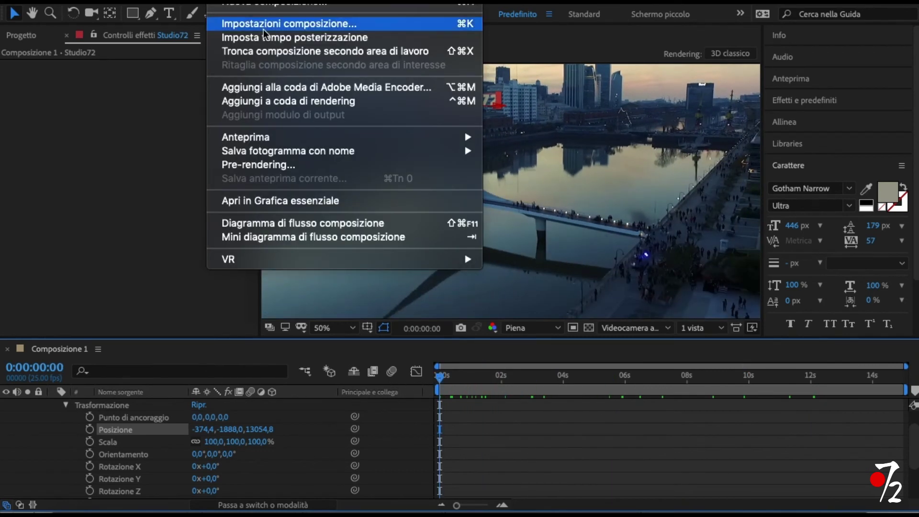
left_click(263, 163)
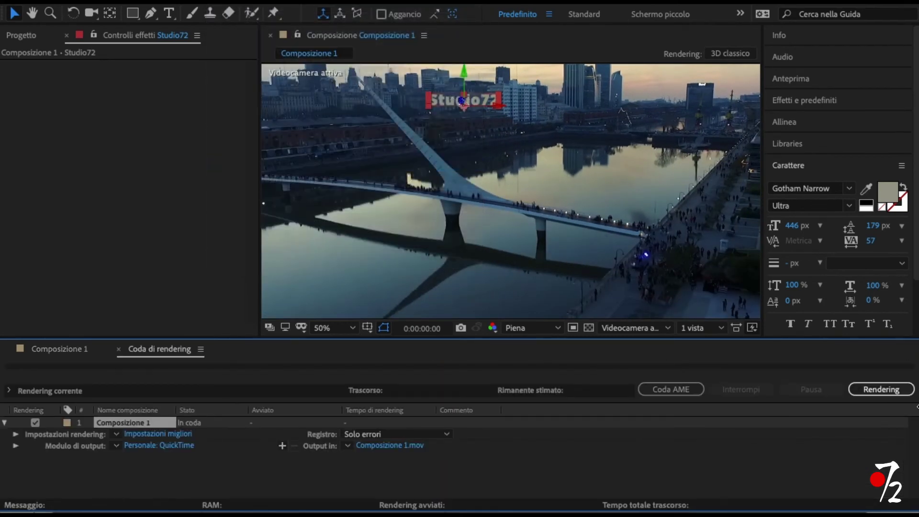